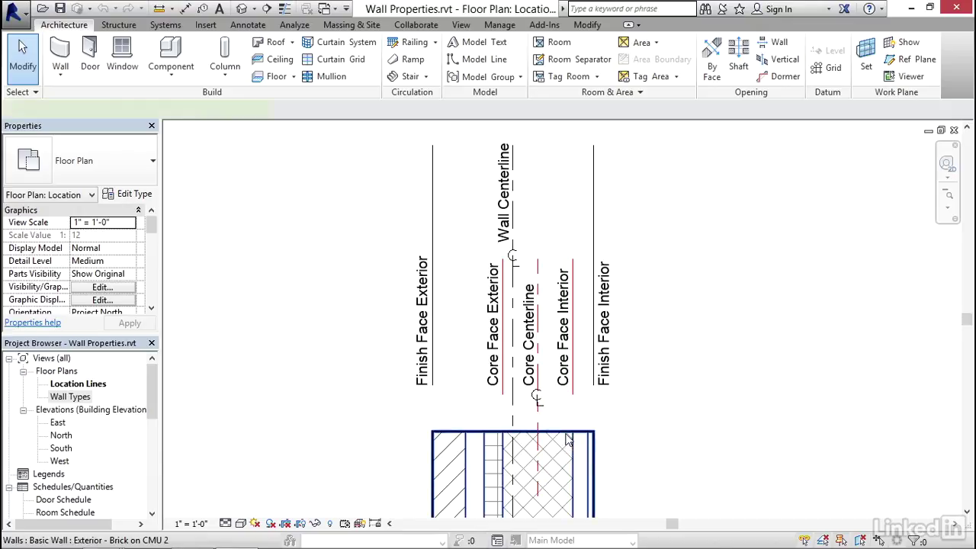
Step: Select the Exterior - Brick on CMU 2 wall below the location line labels and examine its Location Line property
click(536, 442)
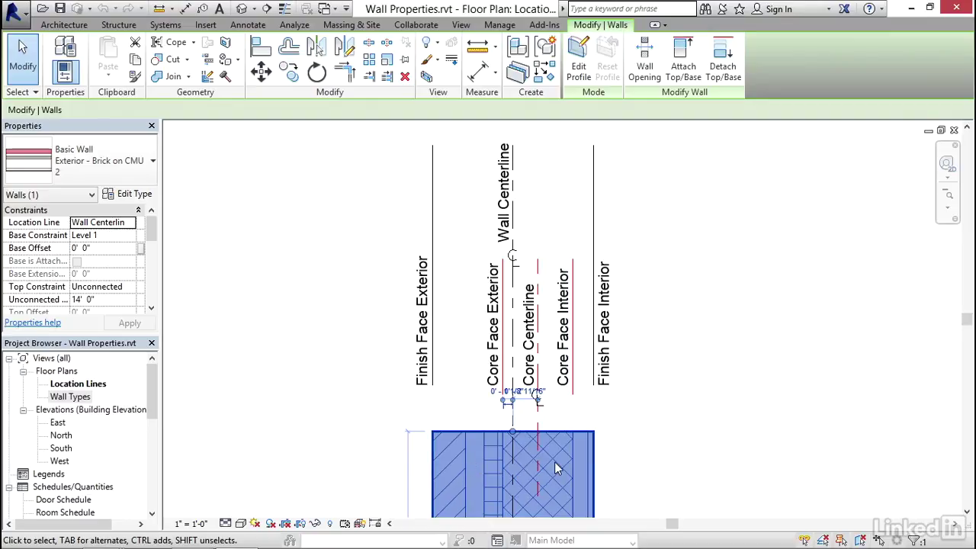
click(629, 459)
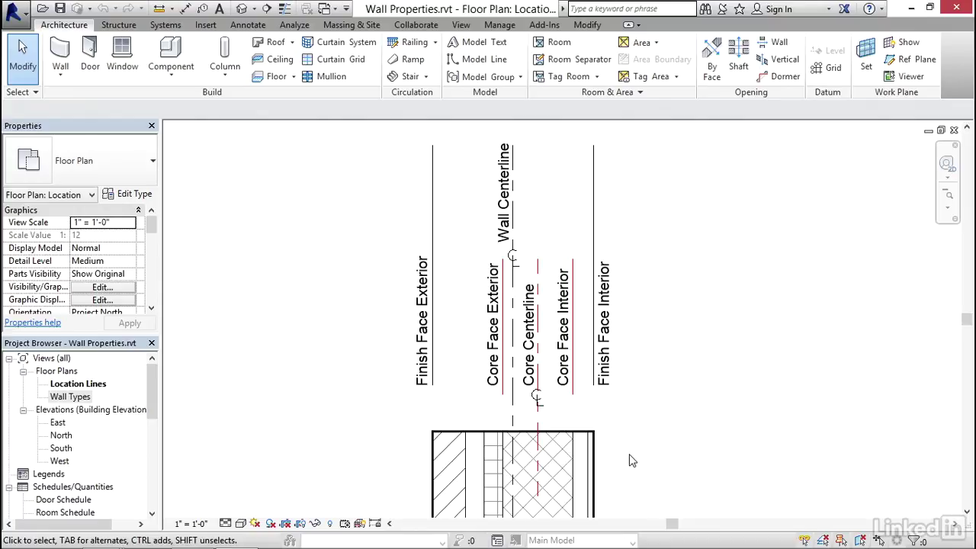
click(446, 444)
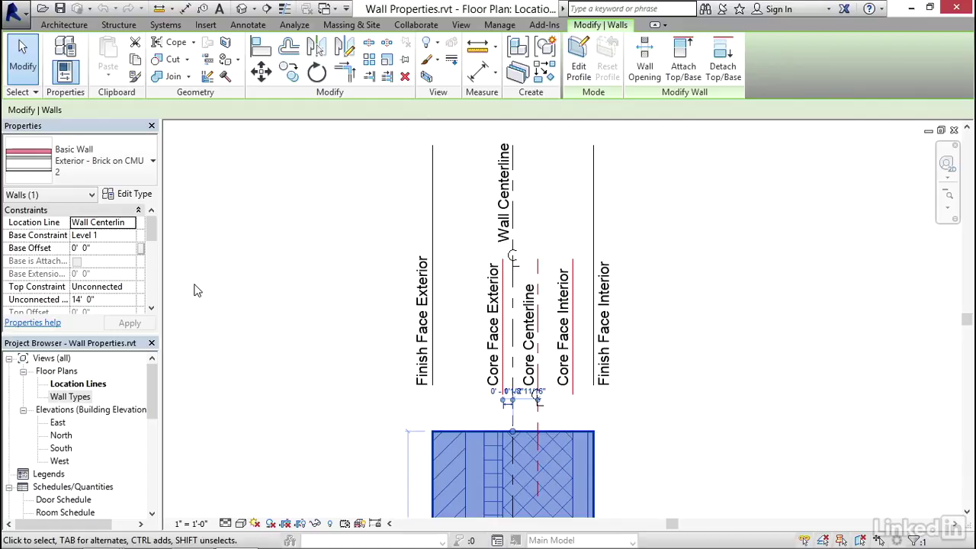
click(133, 229)
click(681, 272)
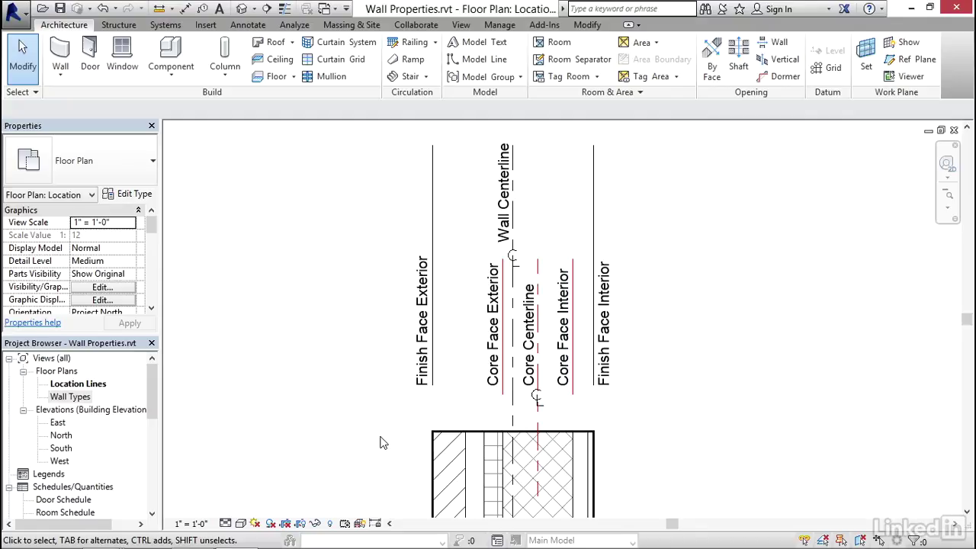
Step: Open the Wall Types floor plan and check the properties of the left exterior wall
double_click(73, 400)
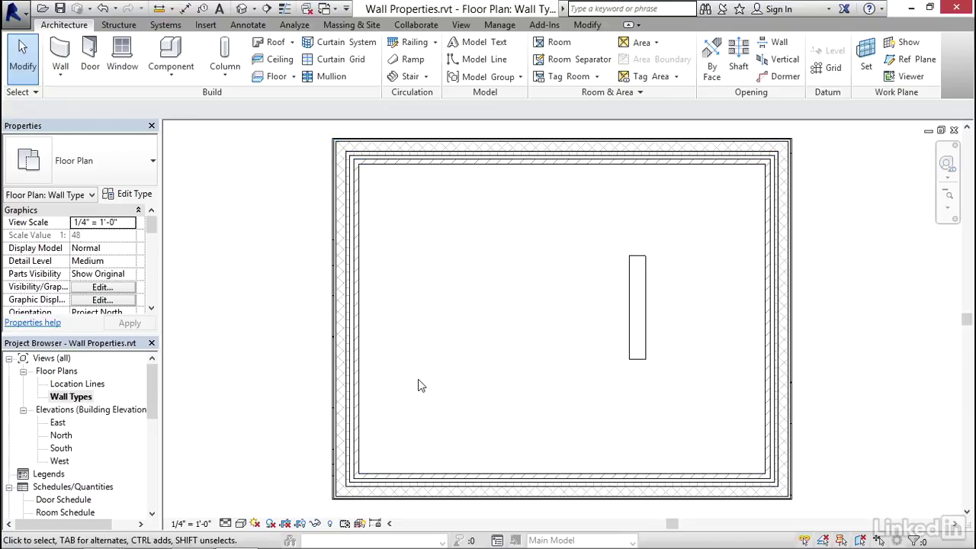
click(339, 197)
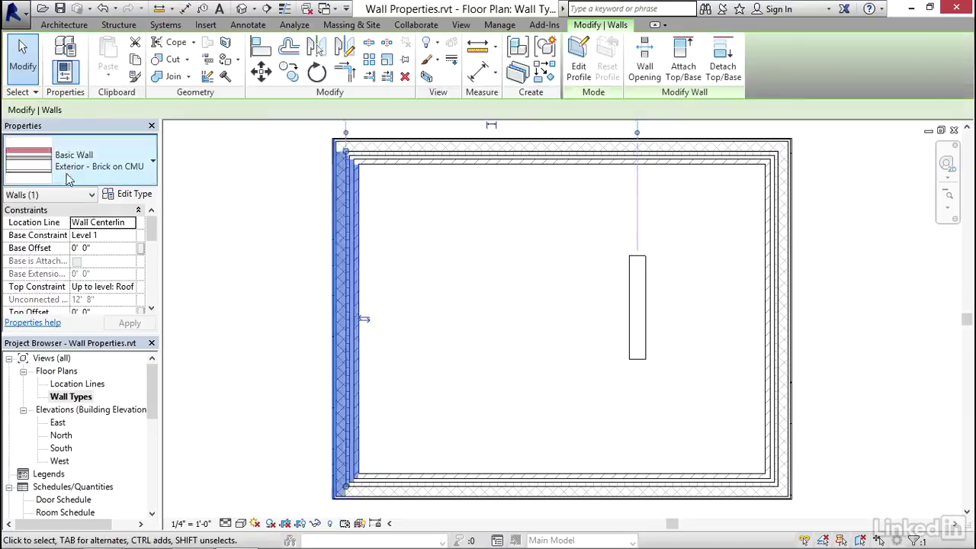
click(250, 261)
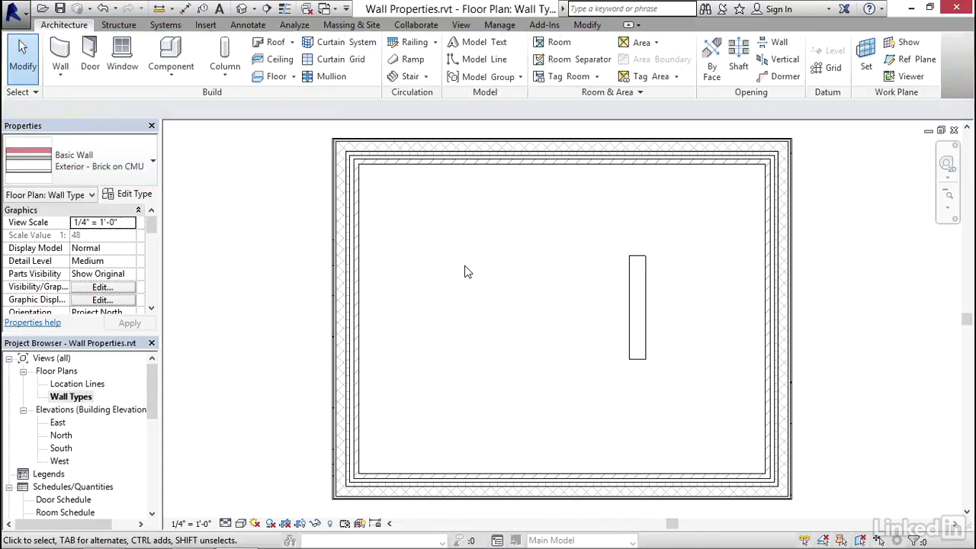
Step: Set the Location Line of the plan's upper exterior wall to Core Centerline
click(571, 164)
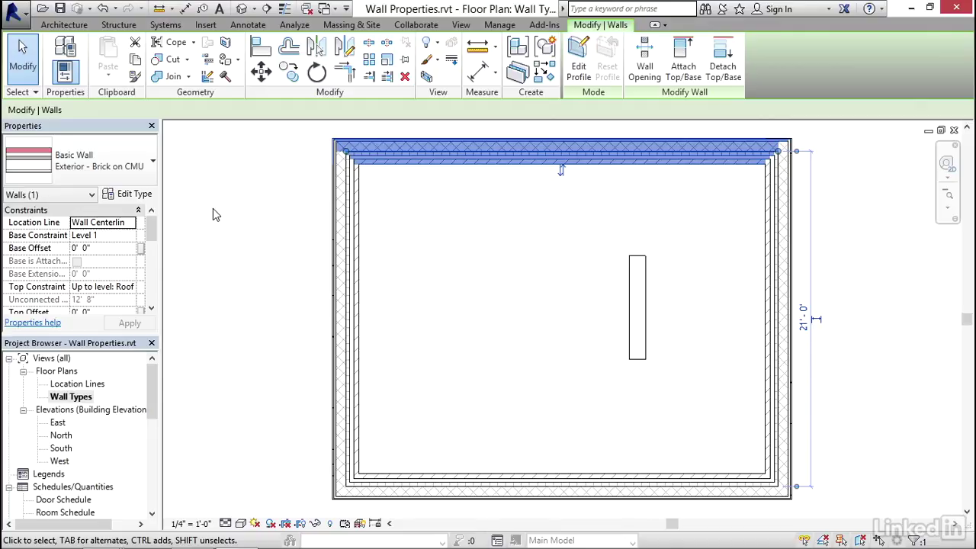
click(130, 222)
click(130, 222)
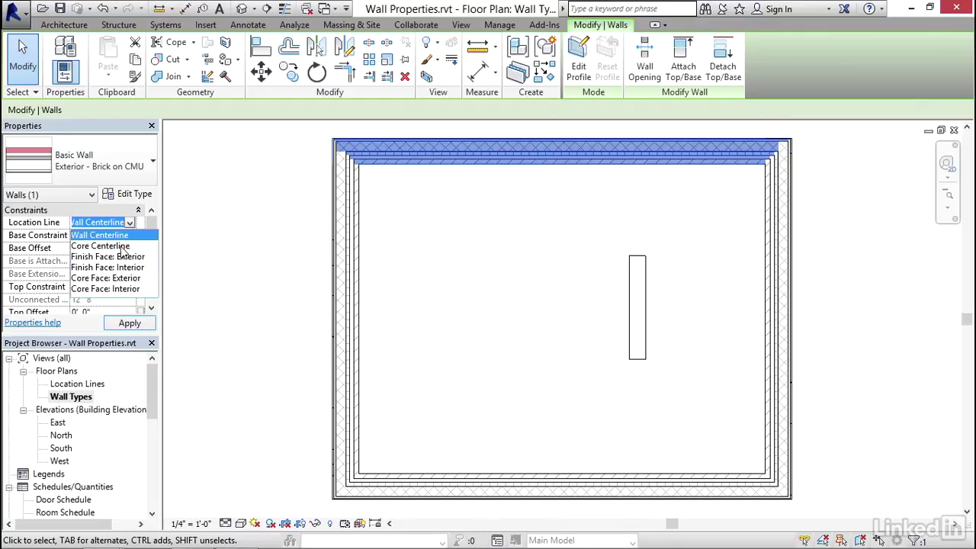
click(114, 247)
Step: Set the Location Line of the plan's left exterior wall to Finish Face: Exterior
click(347, 263)
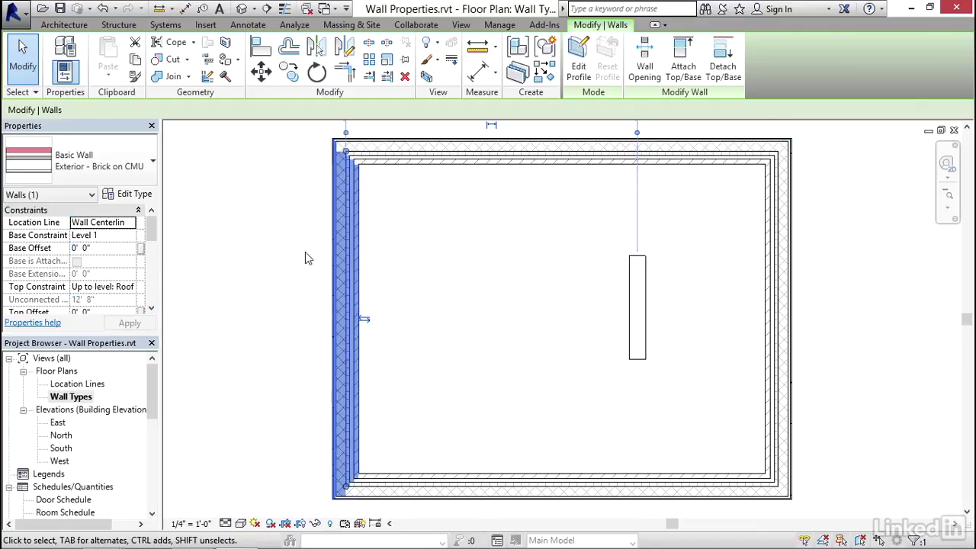
click(131, 225)
click(130, 222)
click(114, 249)
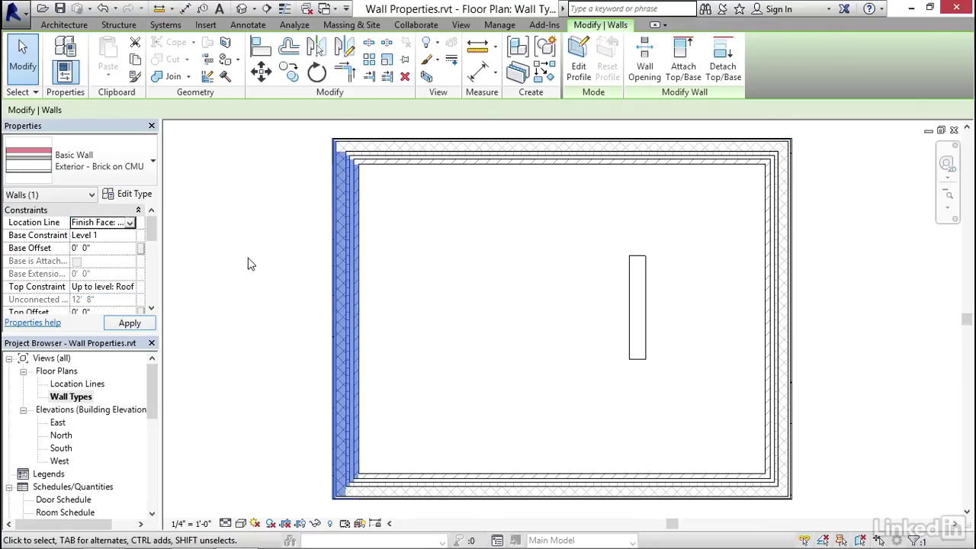
Step: Set the Location Line of the plan's right exterior wall to Finish Face: Interior
click(773, 221)
click(130, 226)
click(130, 222)
click(126, 267)
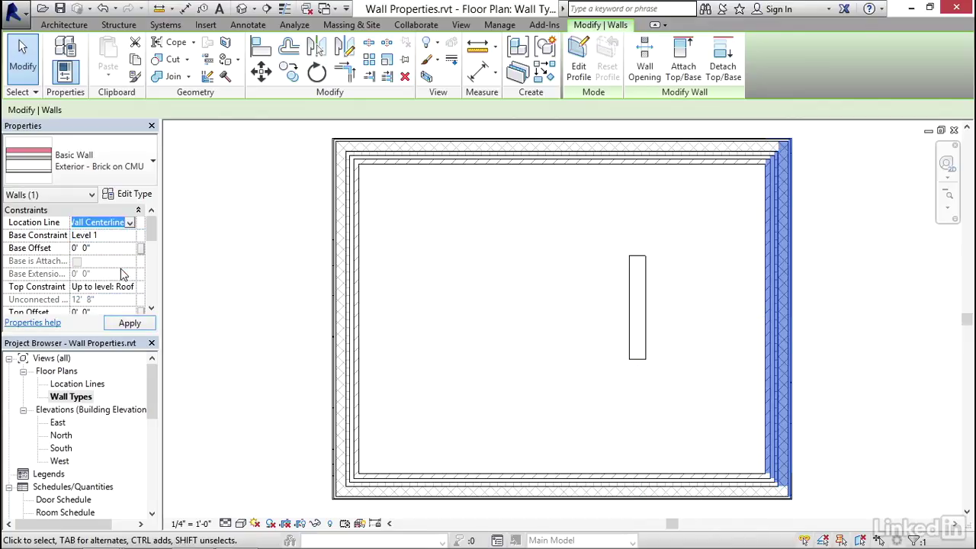
Step: Set the Location Line of the plan's lower exterior wall to Core Face: Interior
click(435, 480)
click(128, 224)
click(131, 221)
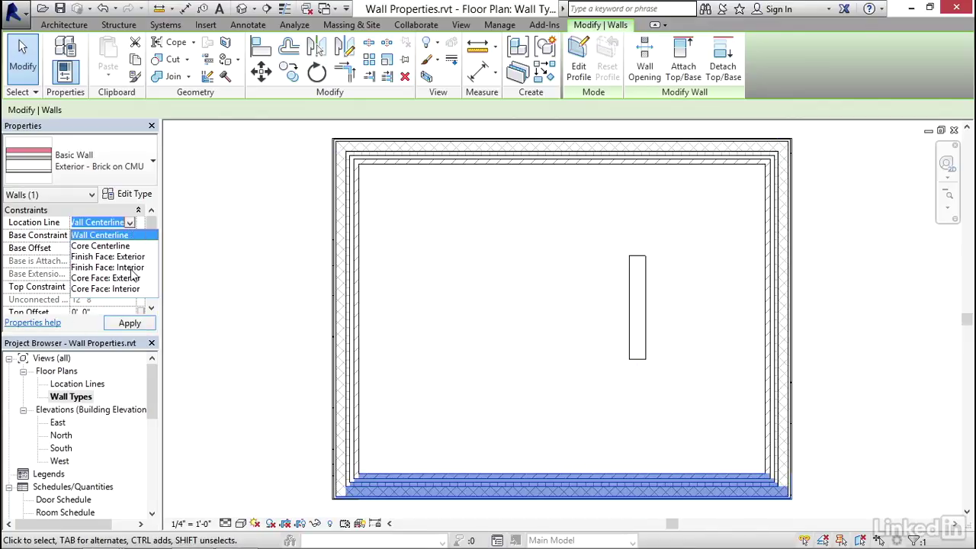
click(115, 289)
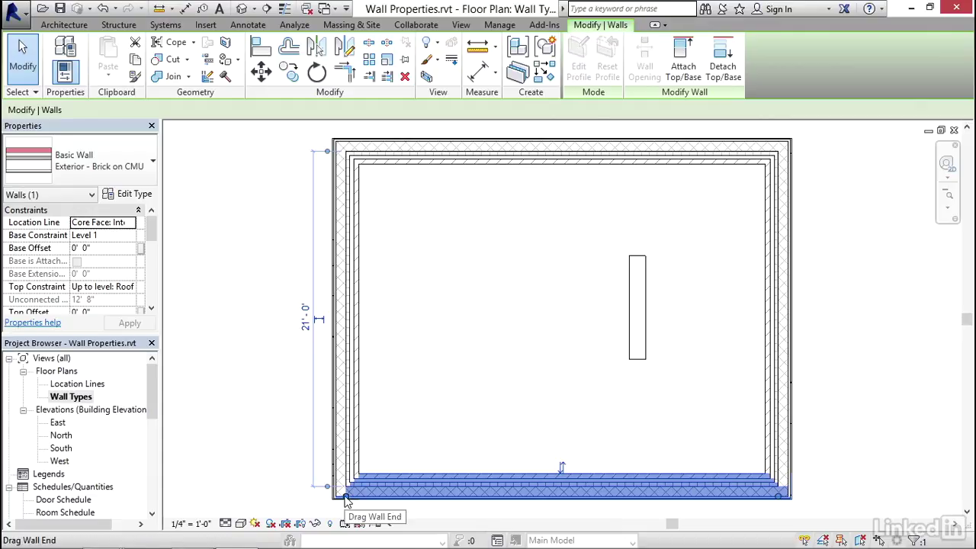
Step: Examine the end grip positions of the left exterior wall and the wall layers at the building's lower-right corner
click(355, 412)
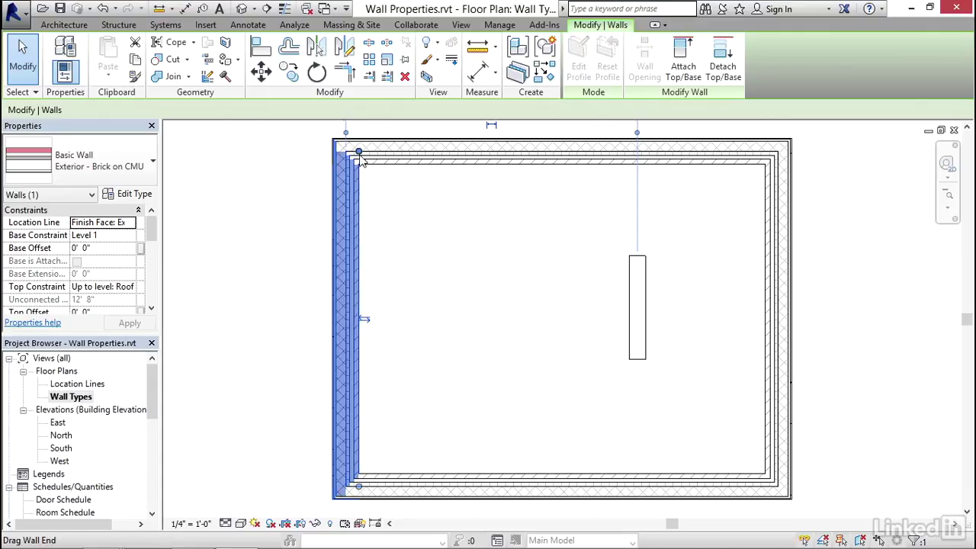
click(386, 244)
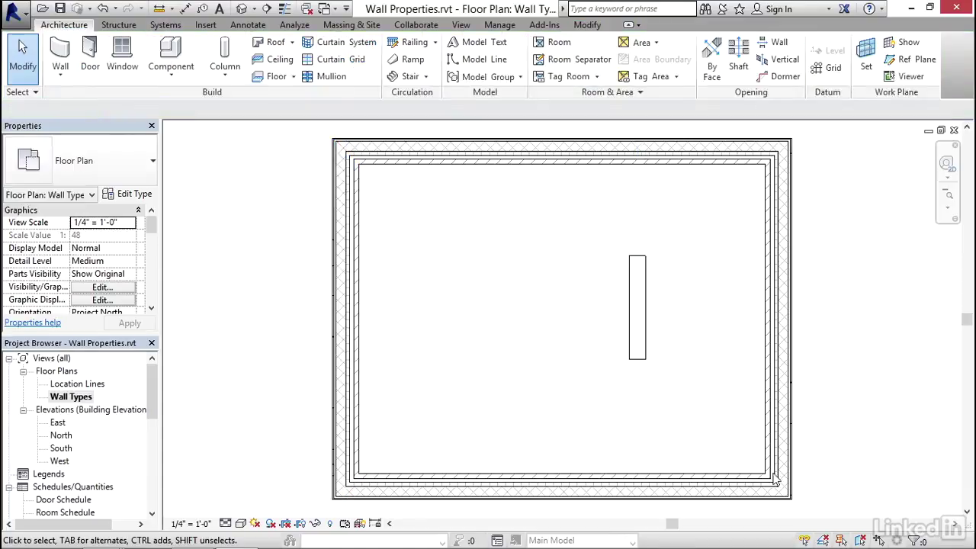
scroll(802, 505, up, 5)
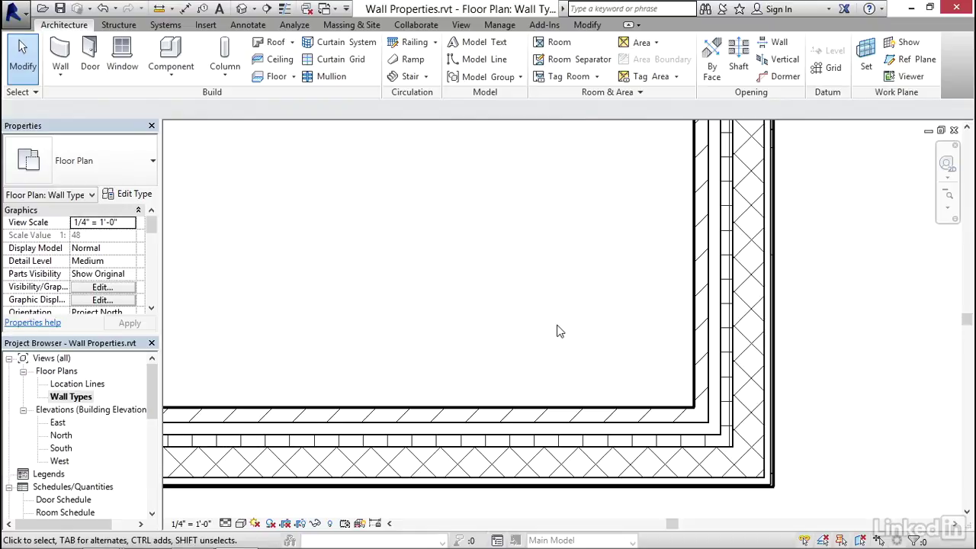
scroll(571, 338, down, 3)
scroll(539, 267, down, 2)
middle_drag(539, 266, 662, 401)
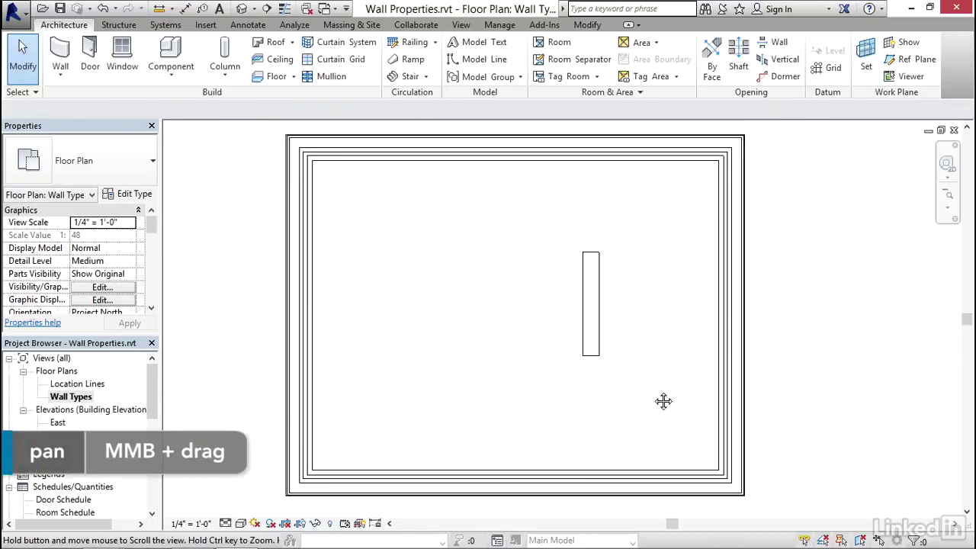
Step: Flip the orientation of the plan's right and upper exterior walls about their location lines
click(744, 373)
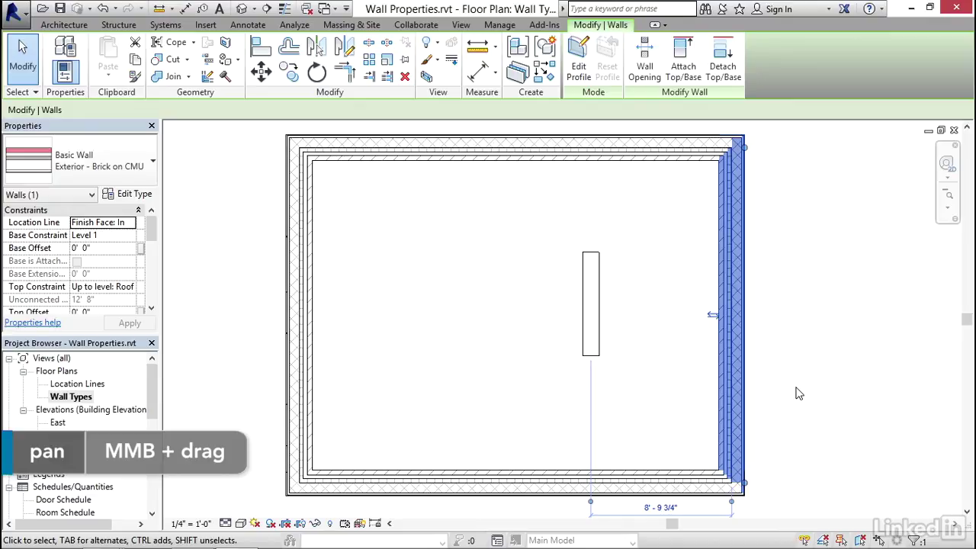
click(712, 318)
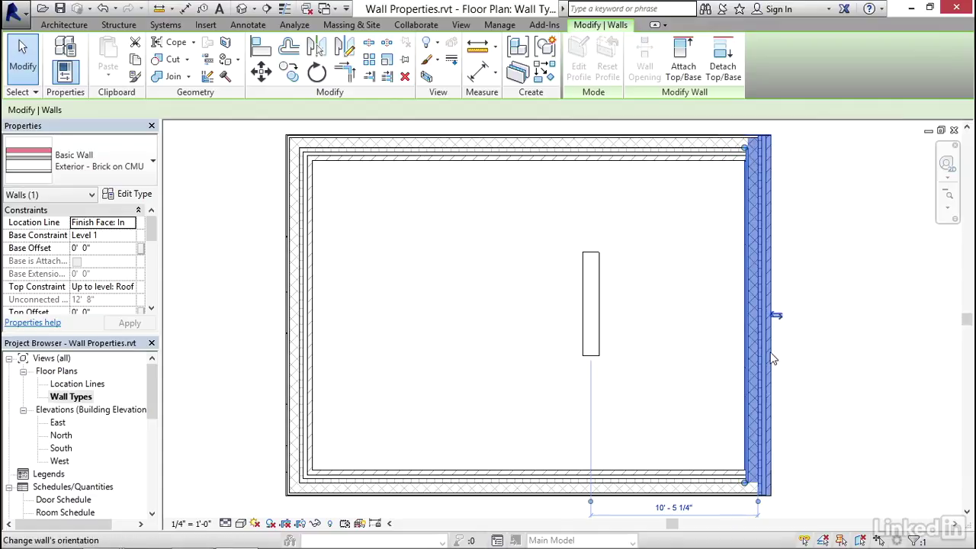
click(603, 156)
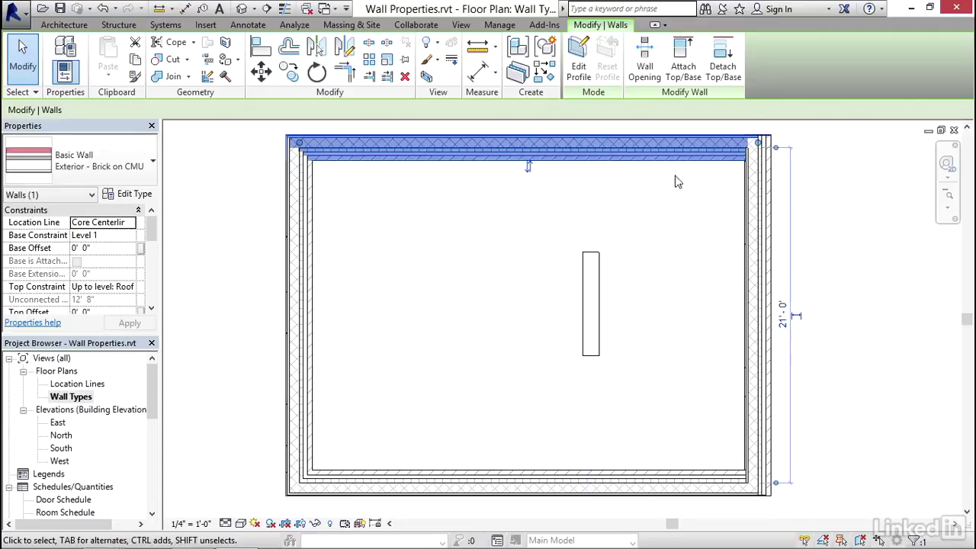
click(527, 166)
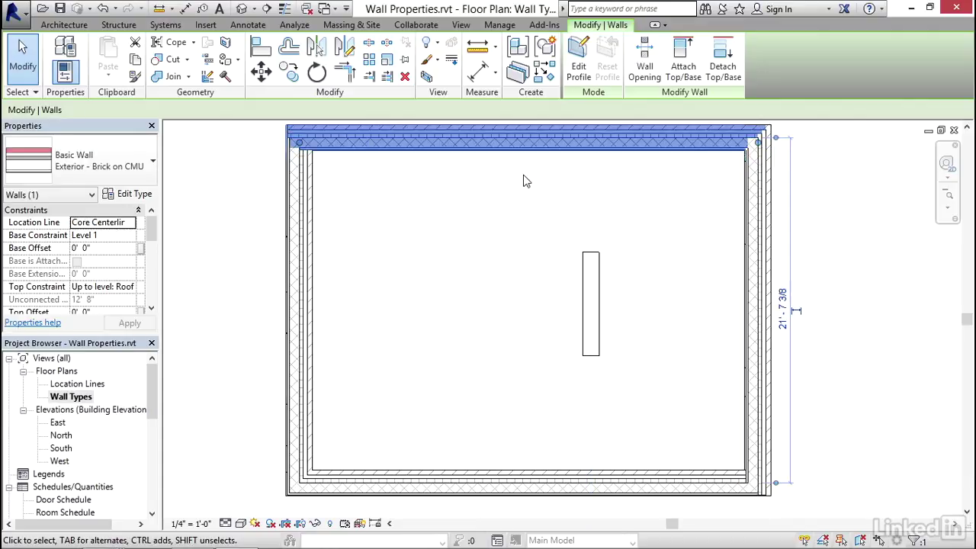
Step: Flip the orientation of the plan's left and lower exterior walls about their location lines
click(315, 279)
click(317, 312)
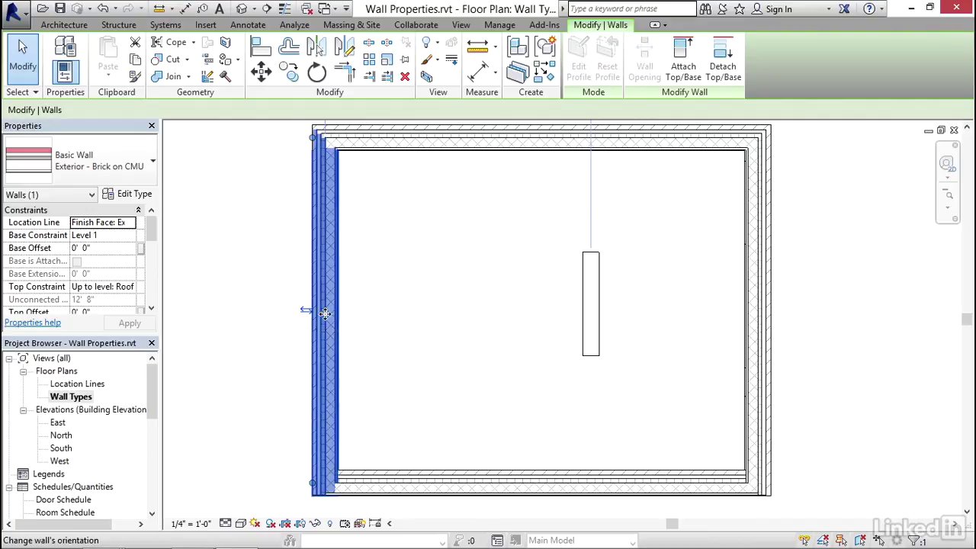
click(388, 478)
click(541, 463)
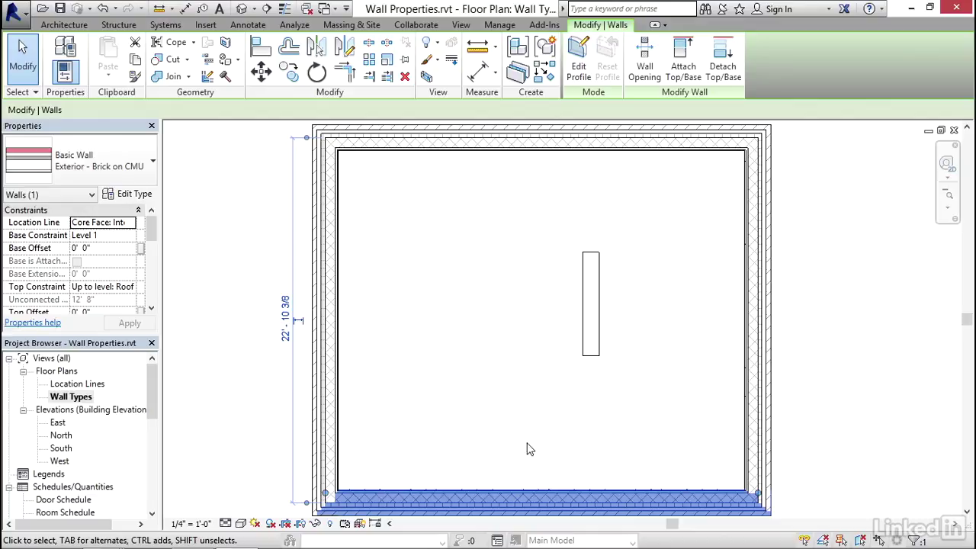
Step: Change the plan's lower wall to the type Interior - 4 7/8" Partition (1-hr) and inspect its join at the lower-left corner
middle_drag(532, 445, 531, 442)
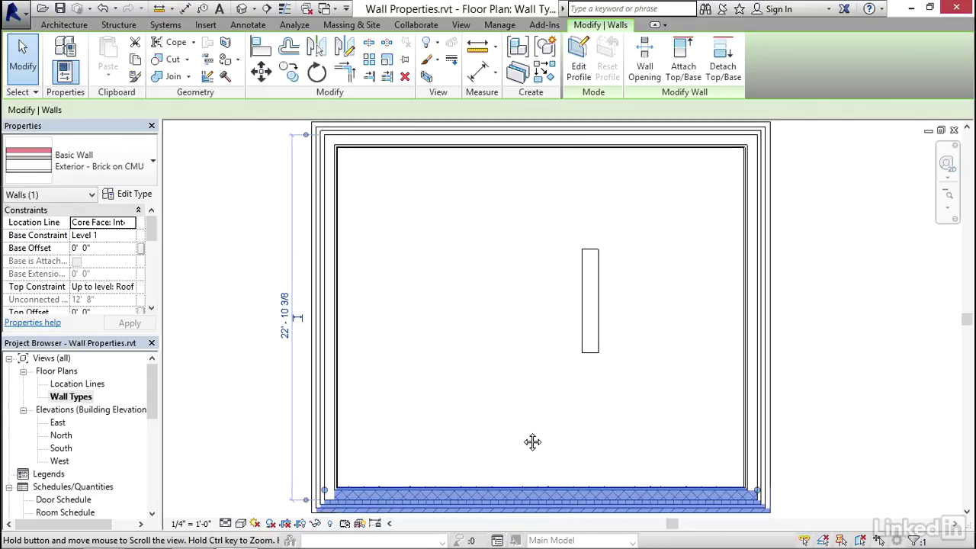
click(134, 172)
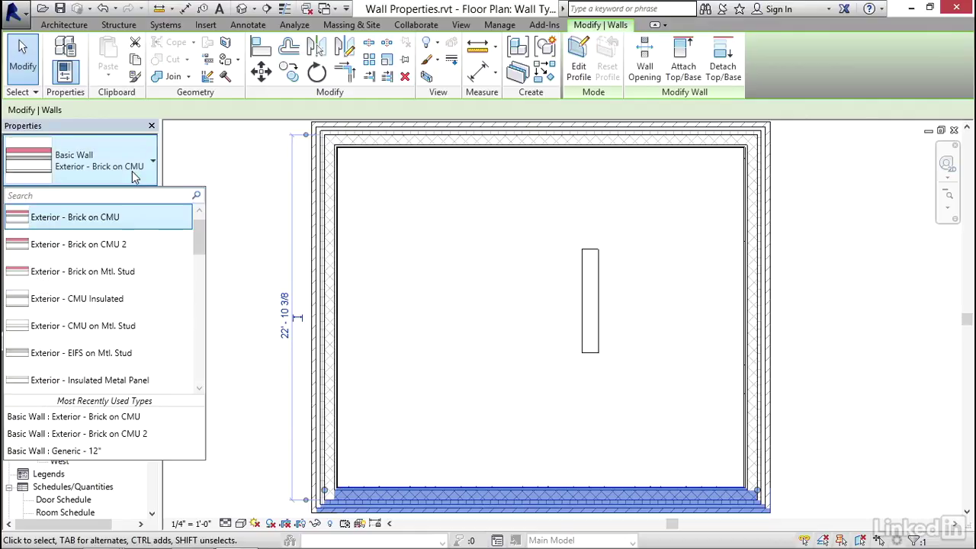
drag(200, 237, 197, 335)
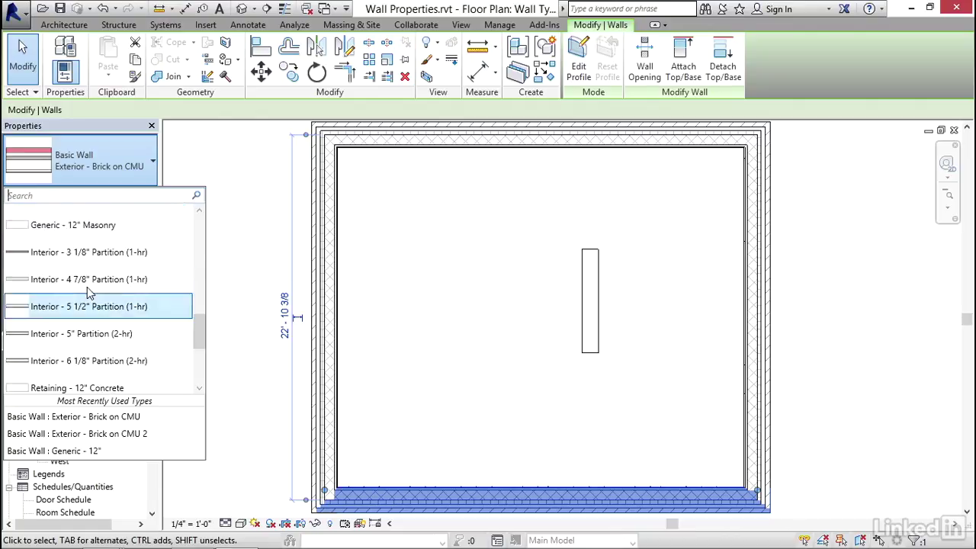
click(44, 281)
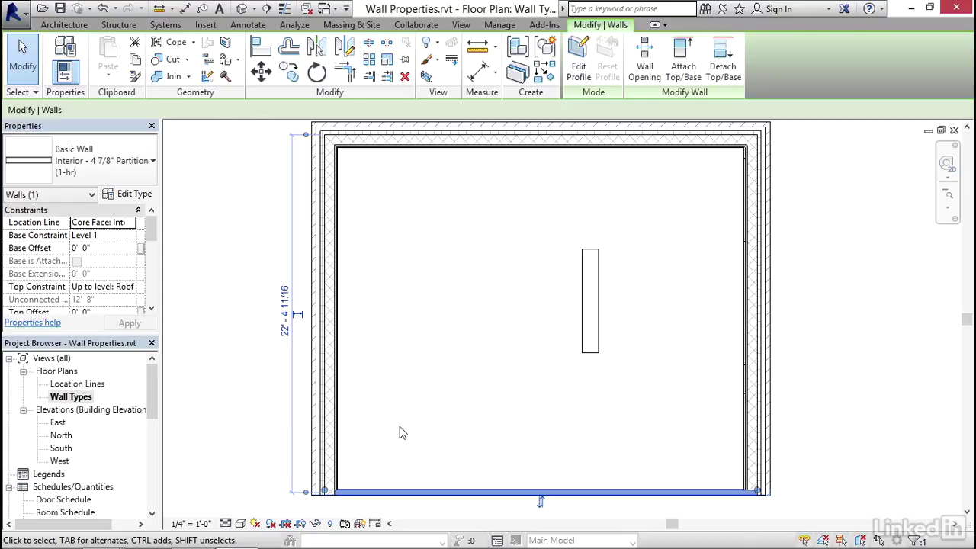
scroll(331, 505, up, 3)
scroll(331, 505, up, 1)
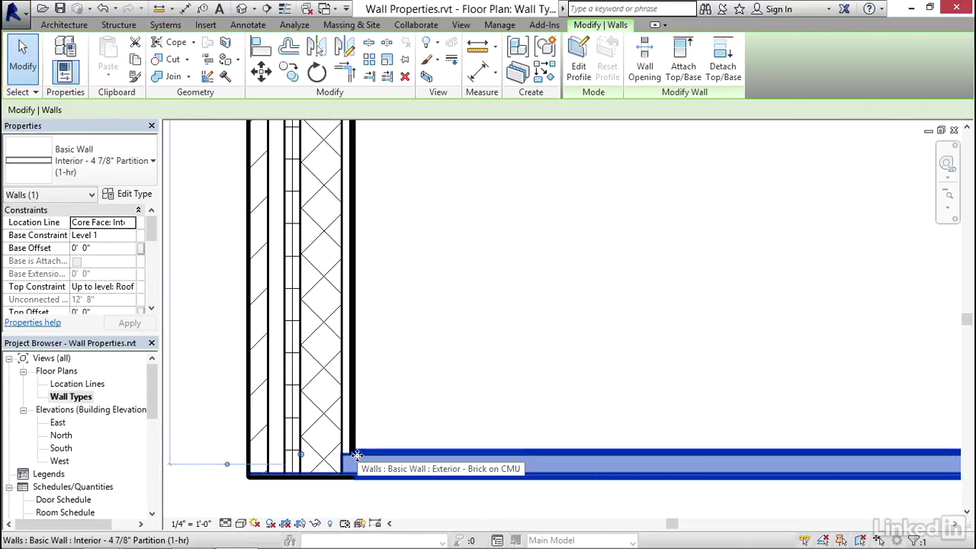
scroll(357, 455, down, 4)
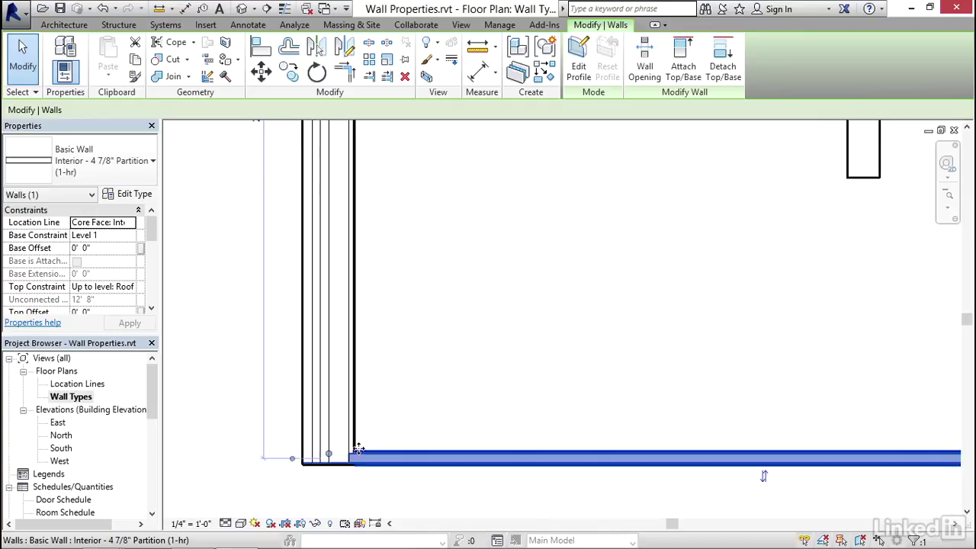
middle_drag(474, 393, 450, 420)
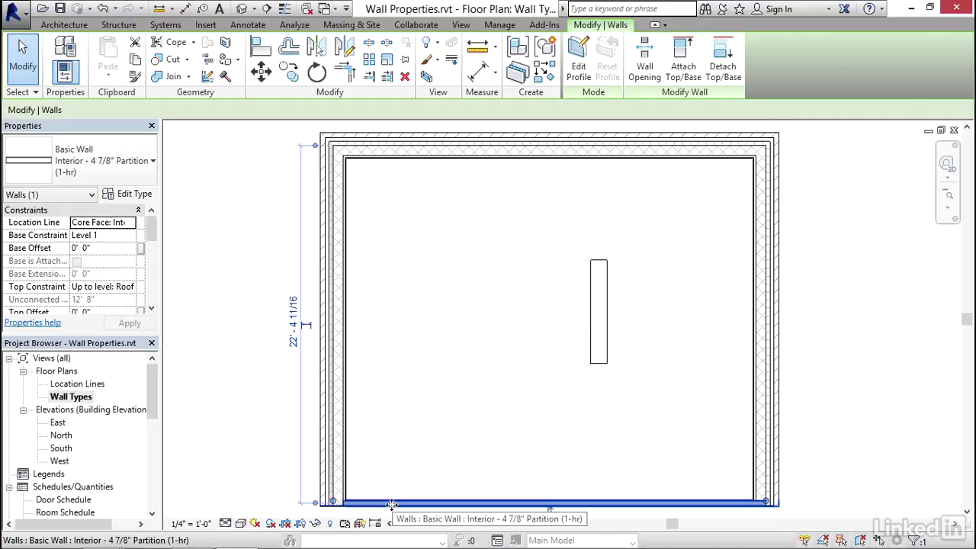
click(433, 408)
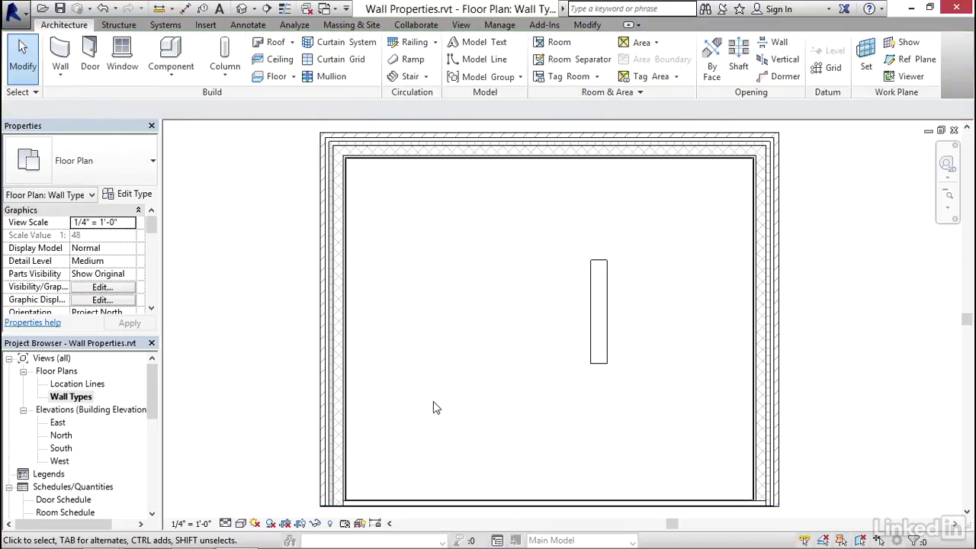
Step: Open the layer structure of the left exterior wall's type, widen the assembly dialog and inspect the two core boundary rows
click(352, 289)
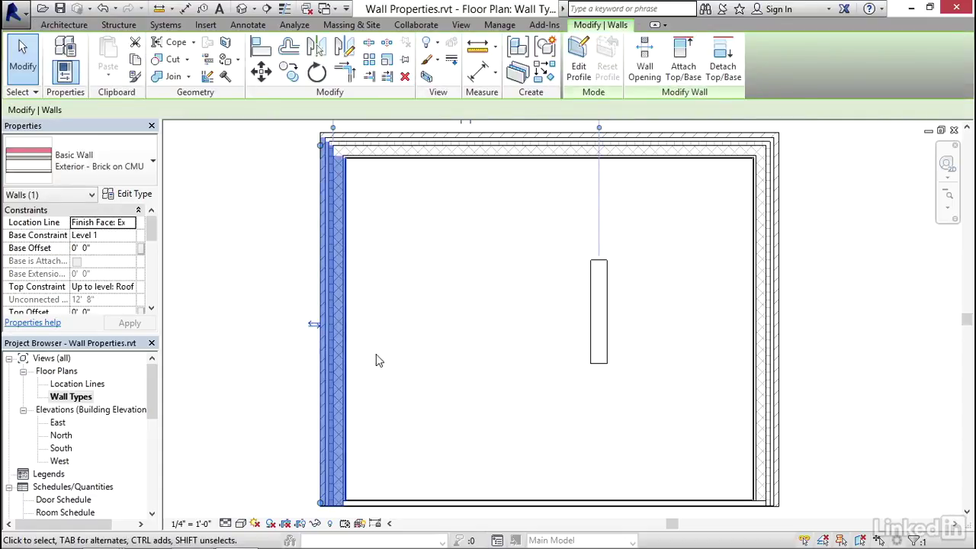
click(138, 200)
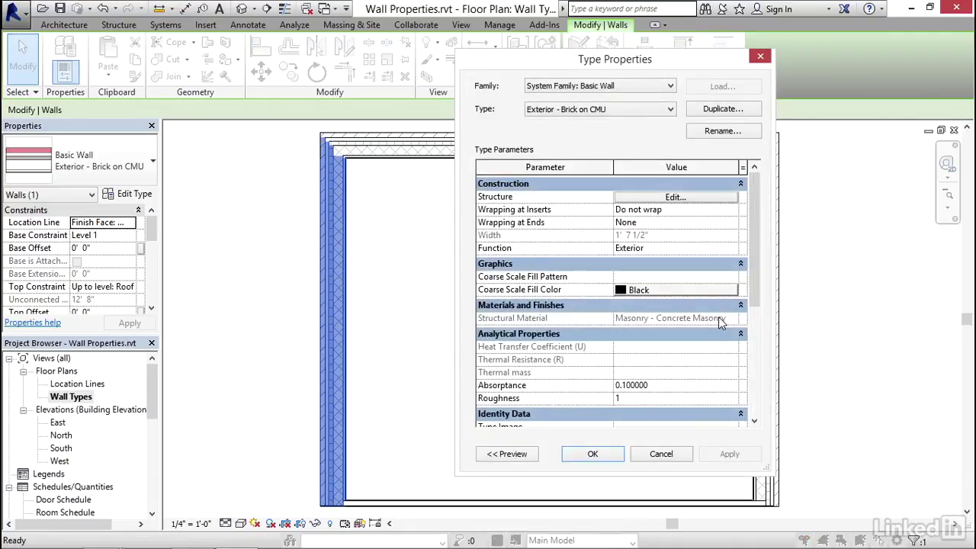
drag(648, 60, 803, 44)
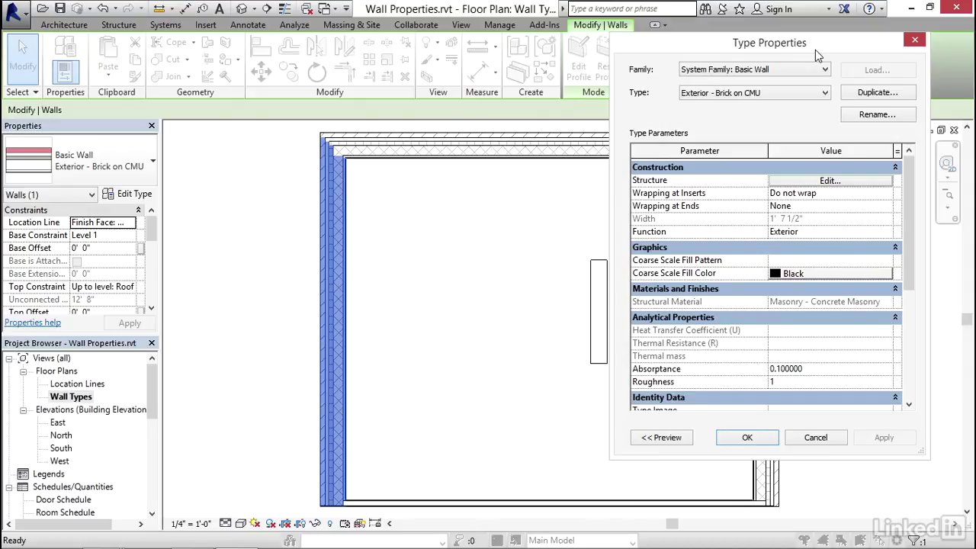
drag(912, 198, 926, 156)
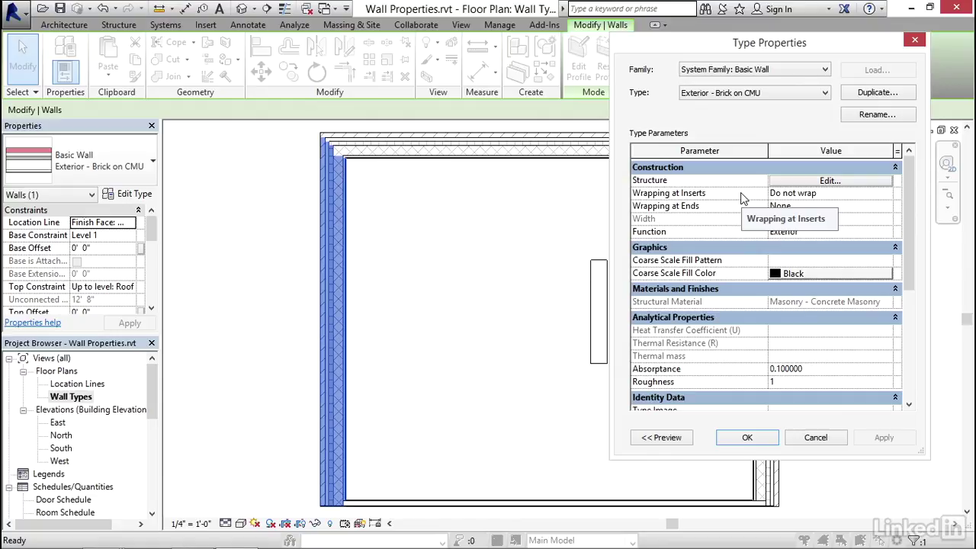
click(808, 183)
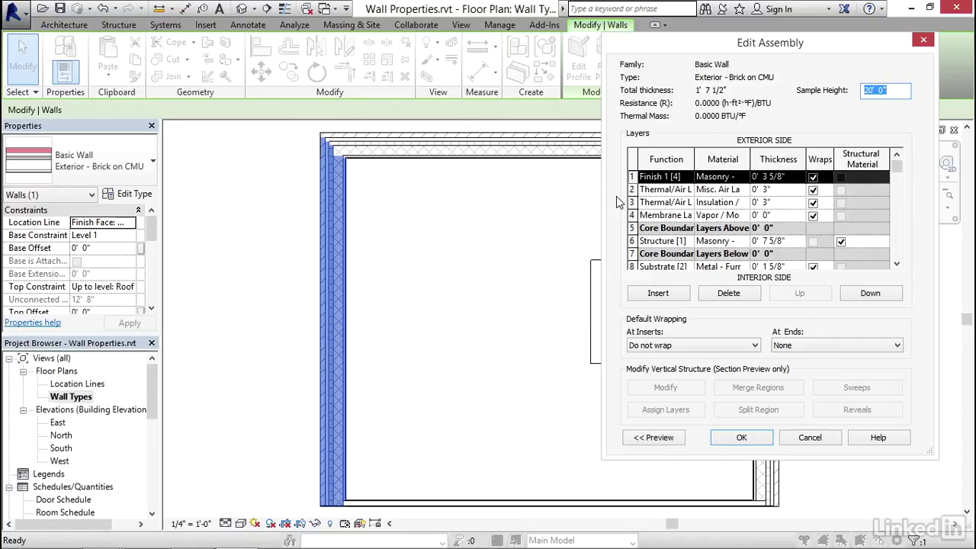
drag(603, 198, 378, 224)
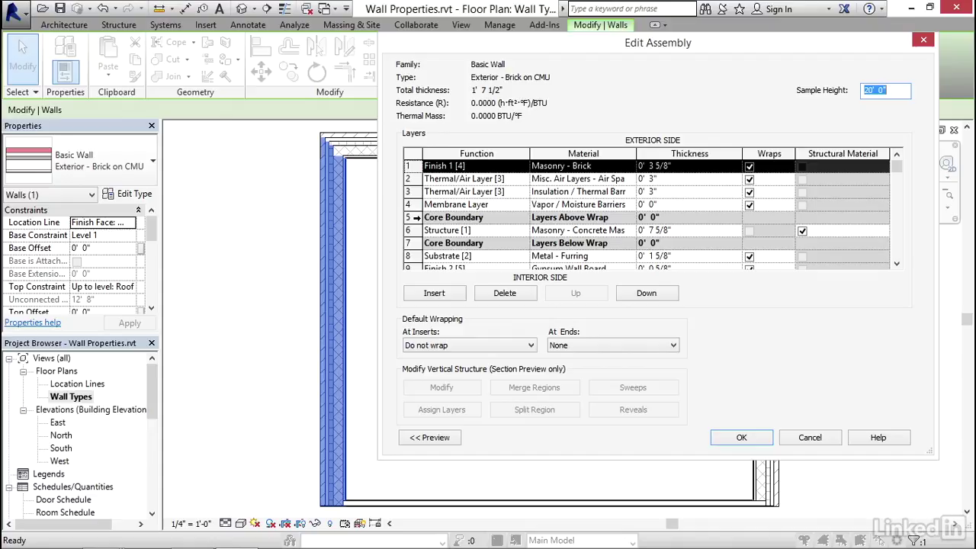
click(416, 218)
click(414, 243)
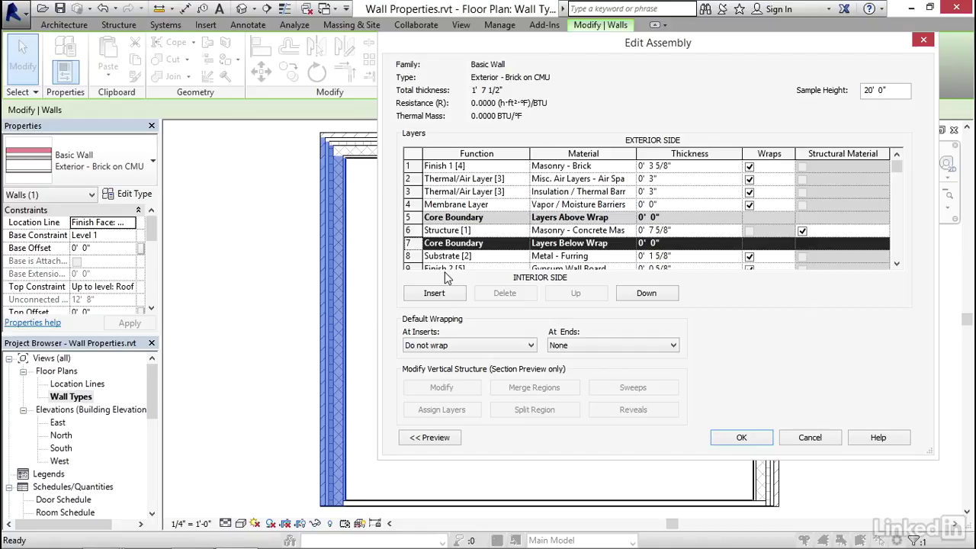
Step: Delete the Substrate [2] Metal - Furring and Finish 2 [5] Gypsum Wall Board layers from the wall type and apply the change
click(896, 264)
click(896, 263)
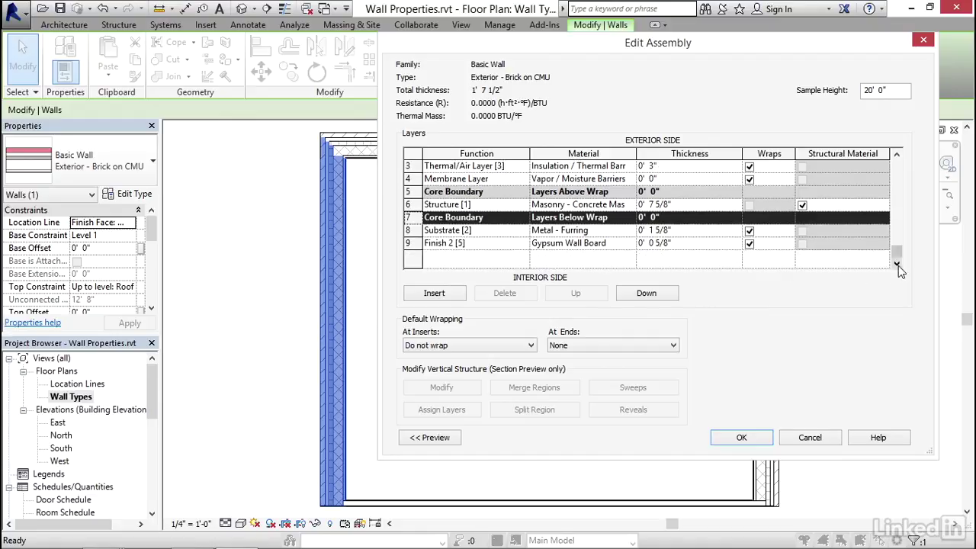
click(413, 231)
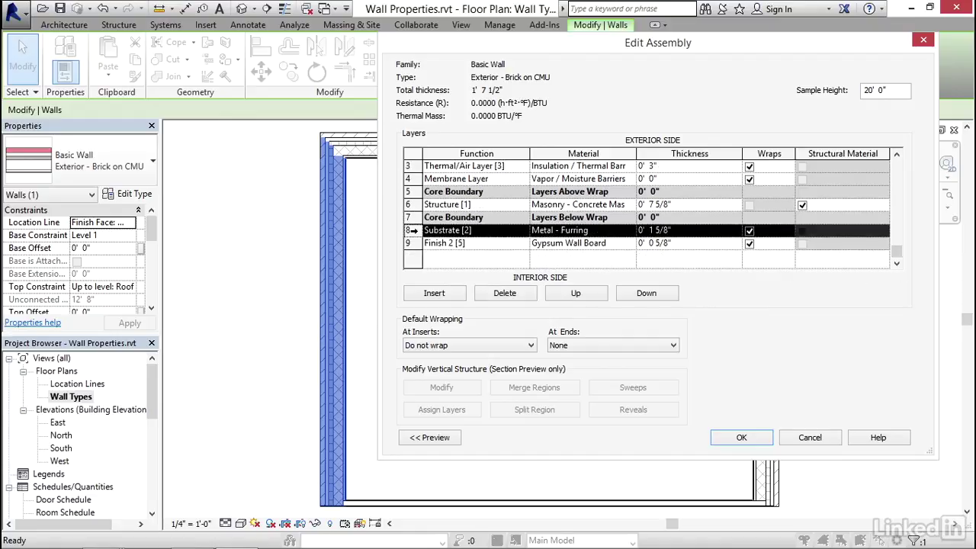
click(501, 296)
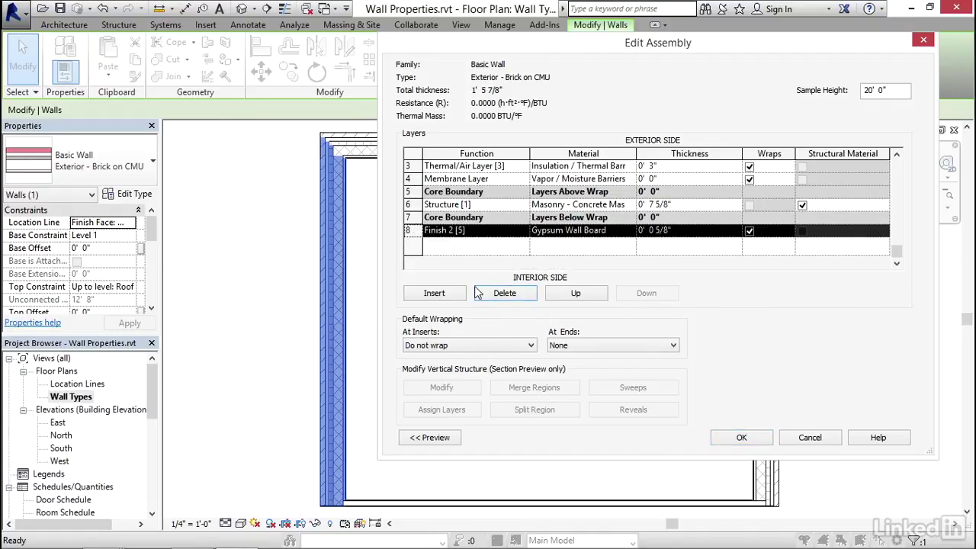
click(500, 294)
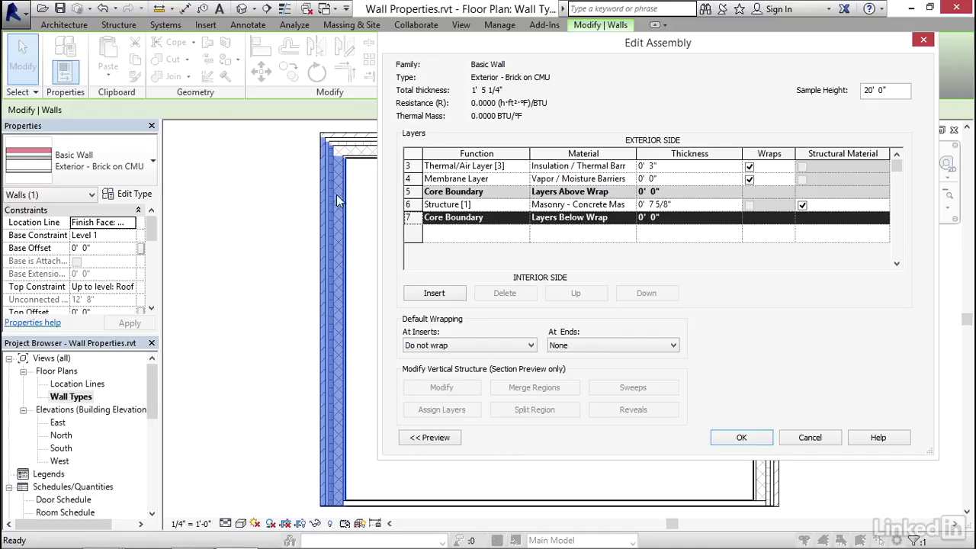
click(744, 437)
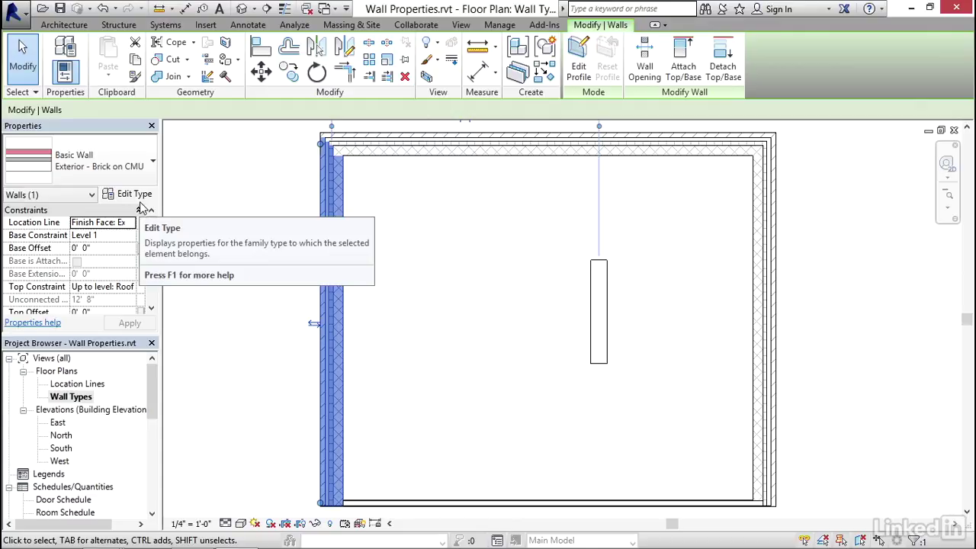
Step: Deselect the wall and set the floor plan's detail level to Coarse
click(213, 326)
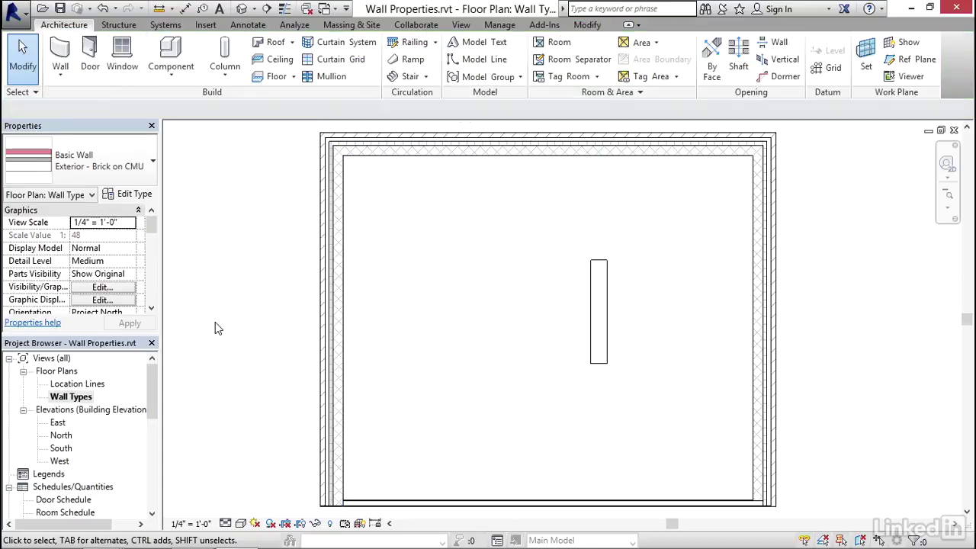
click(226, 523)
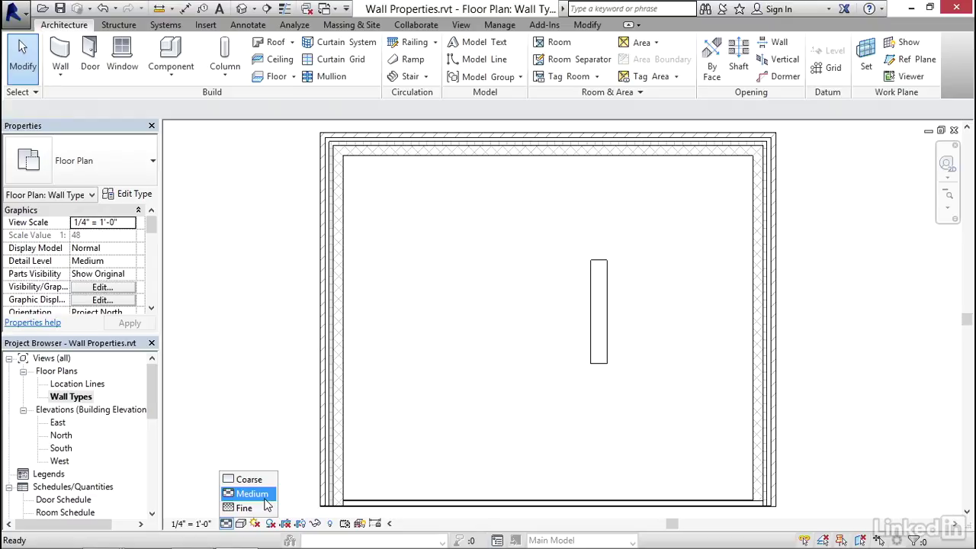
click(249, 479)
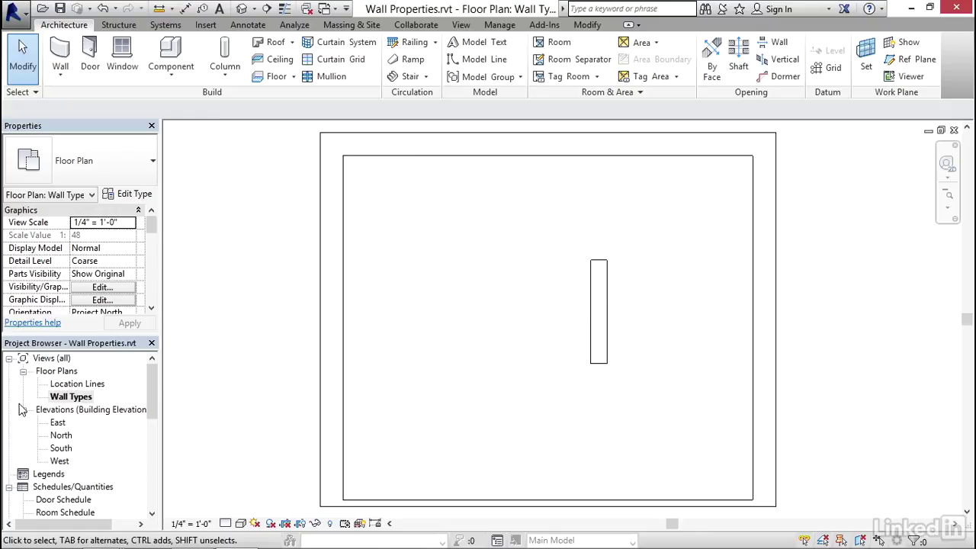
Step: Set the coarse scale fill pattern of the left exterior wall's type, Exterior - Brick on CMU, to Solid fill
click(343, 465)
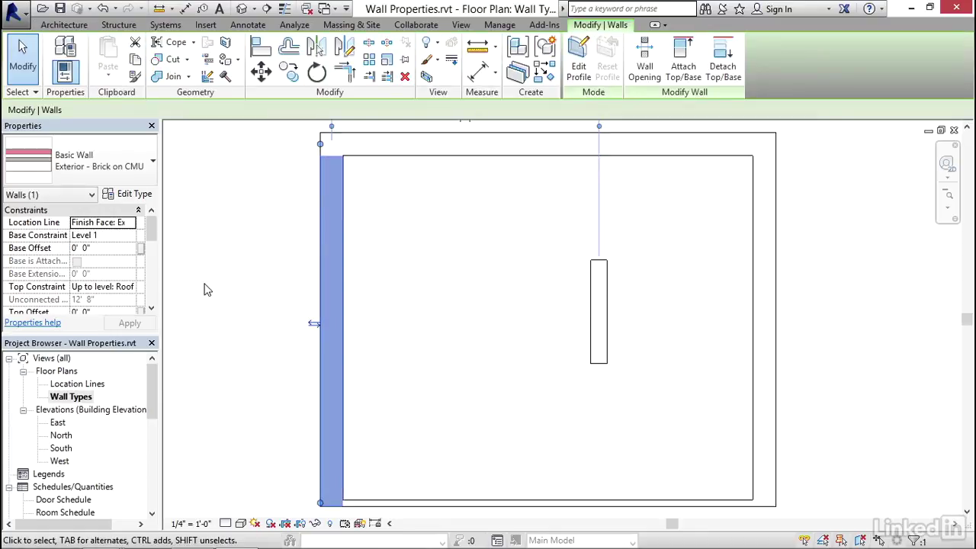
click(135, 197)
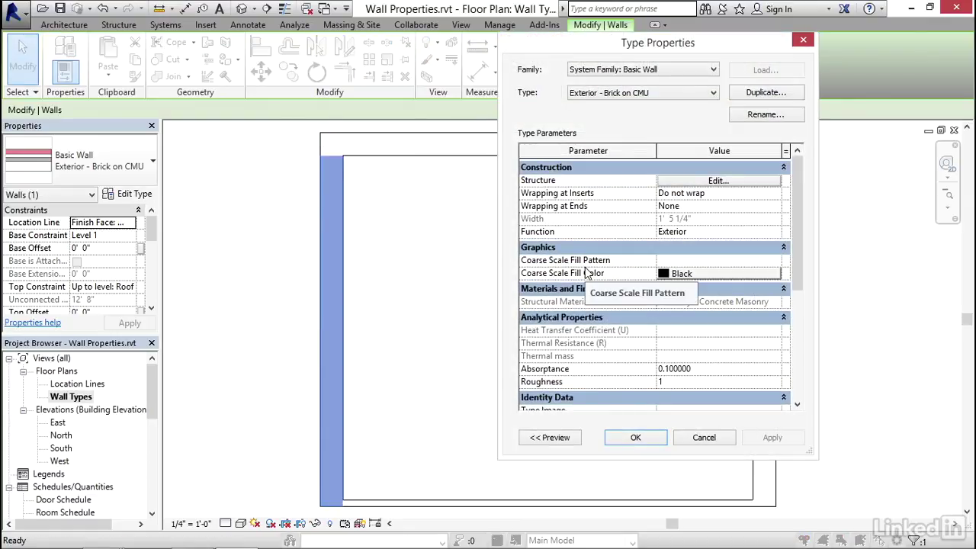
click(687, 259)
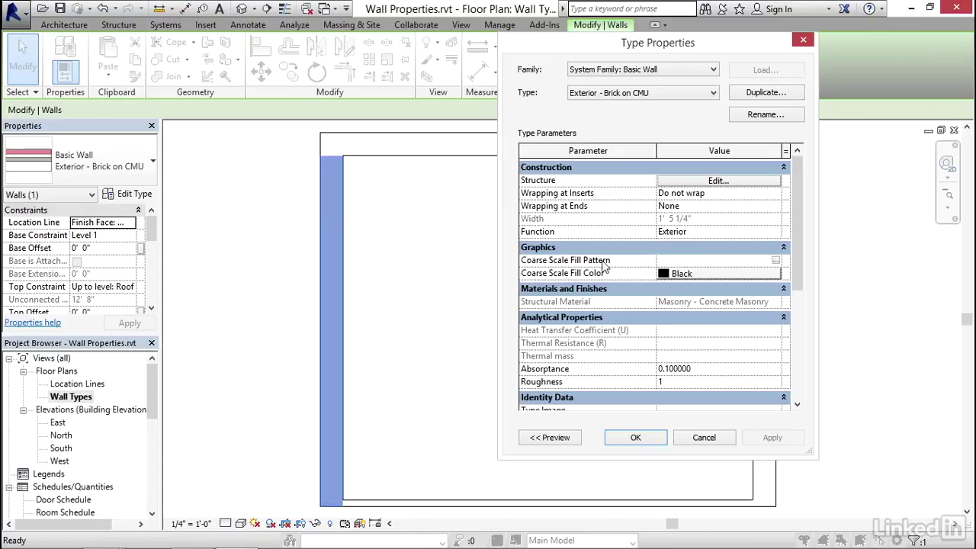
click(776, 262)
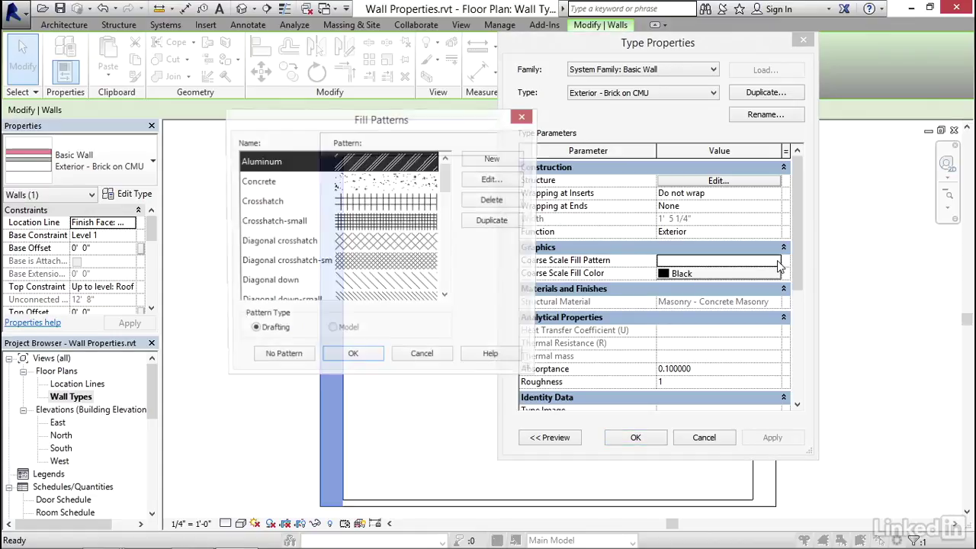
drag(446, 187, 448, 219)
scroll(448, 219, down, 4)
click(304, 202)
click(358, 358)
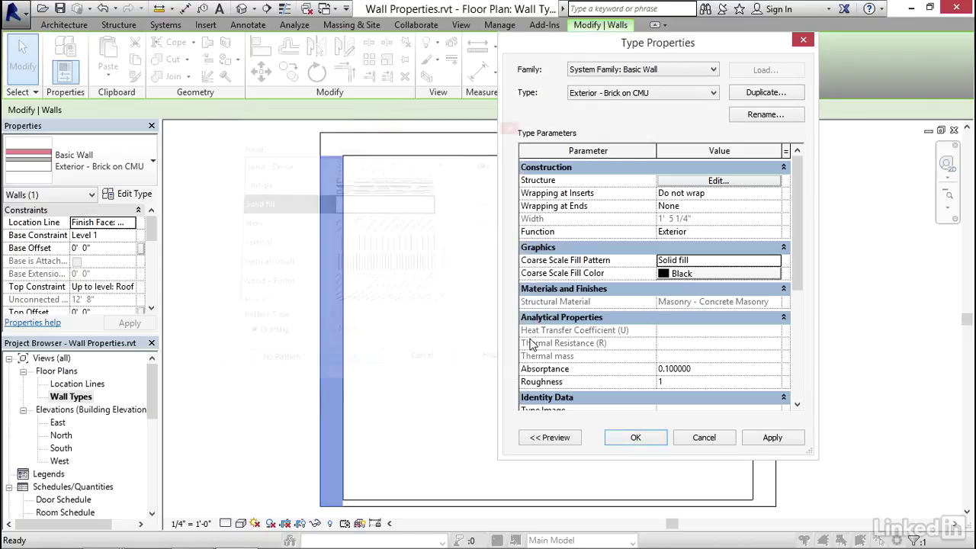
Step: Set the wall type's coarse scale fill color to dark magenta RGB 128-000-064, apply the type changes and deselect the wall
click(706, 279)
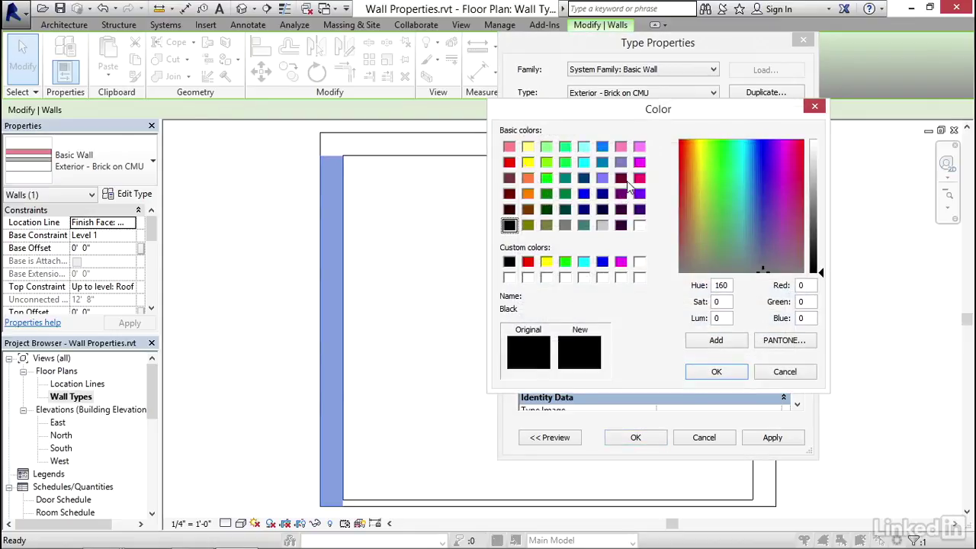
click(621, 178)
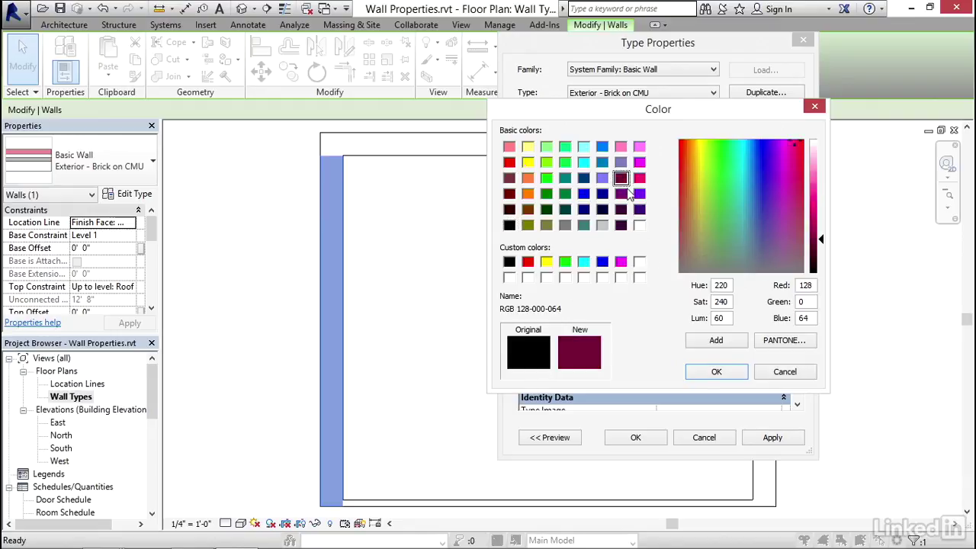
click(716, 371)
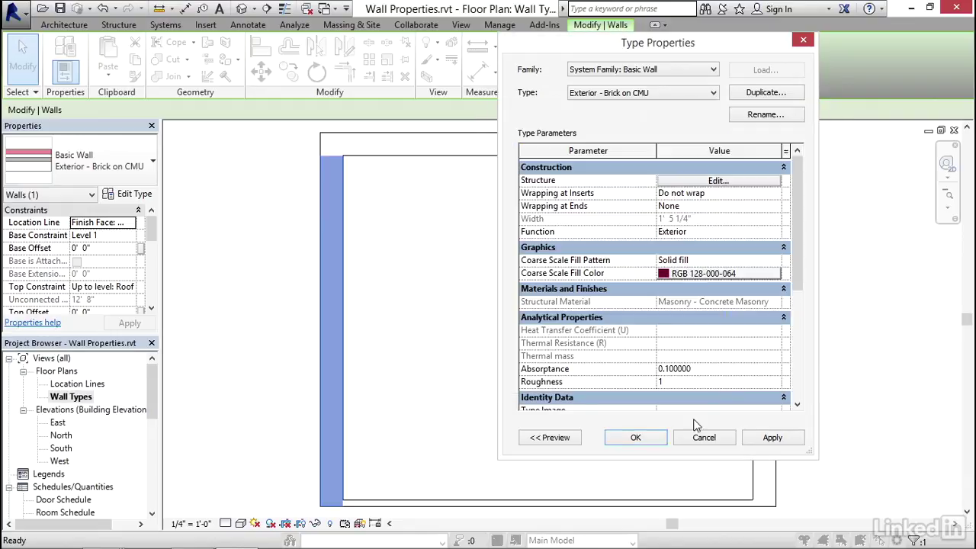
click(636, 437)
click(497, 407)
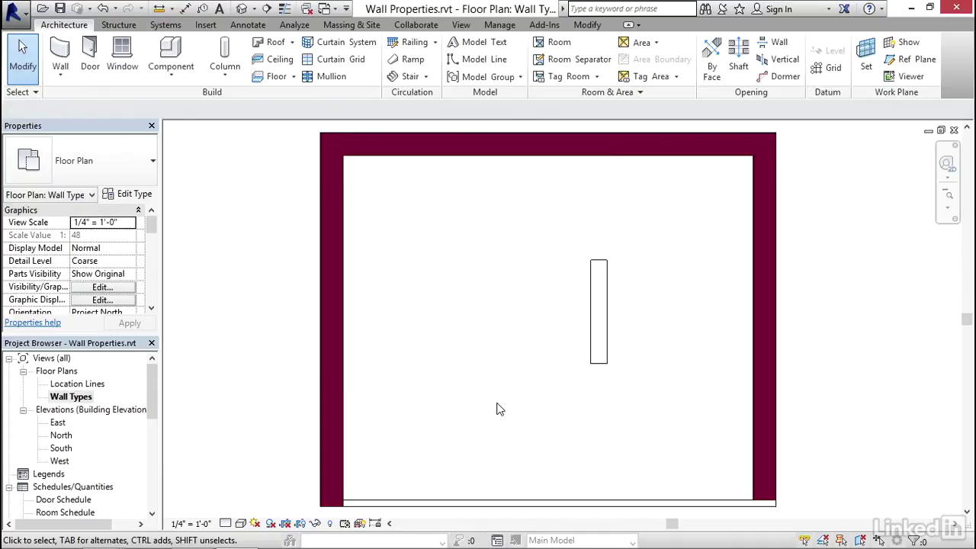